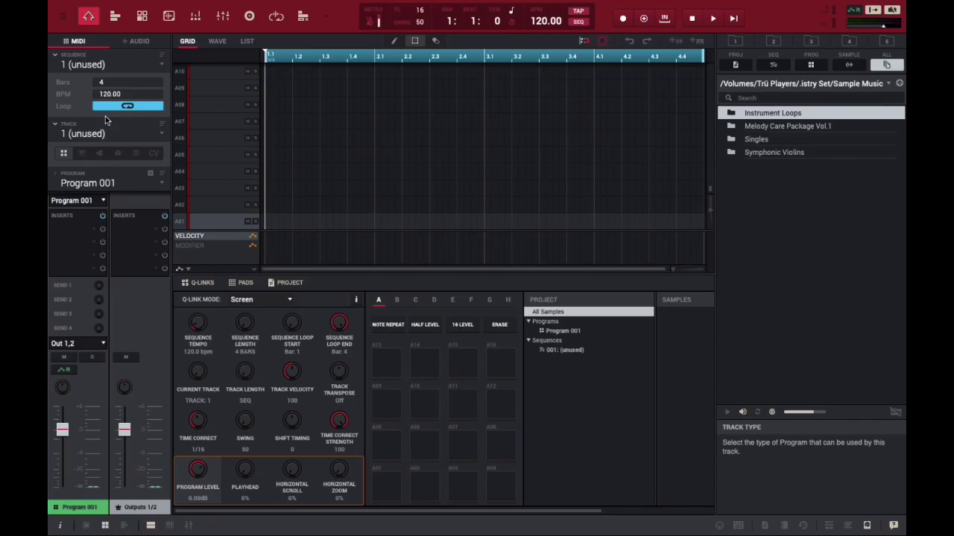
- Rescan all plugins in the enabled VST folders, including AudioUnits, from the application's plugin preferences
left_click(63, 18)
mouse_move(74, 35)
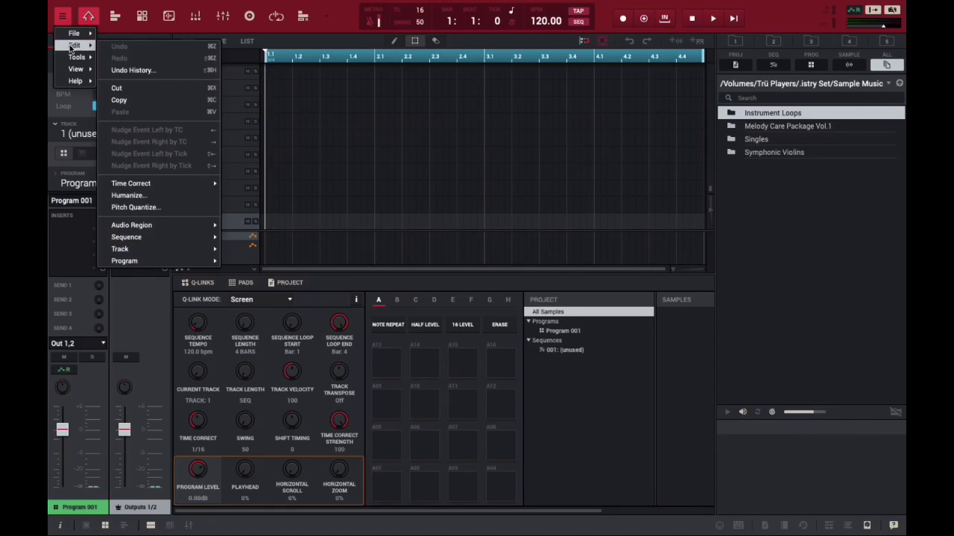
mouse_move(59, 3)
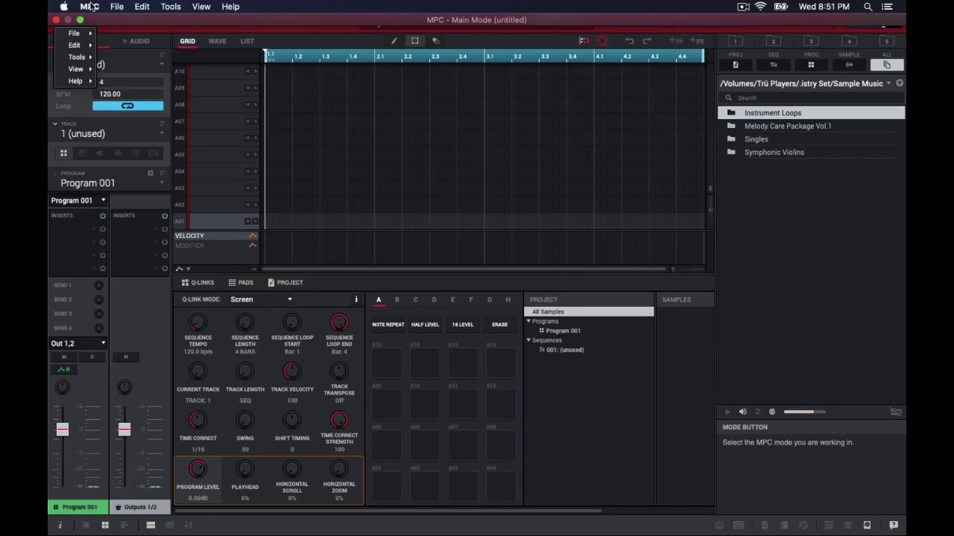
left_click(89, 6)
left_click(104, 62)
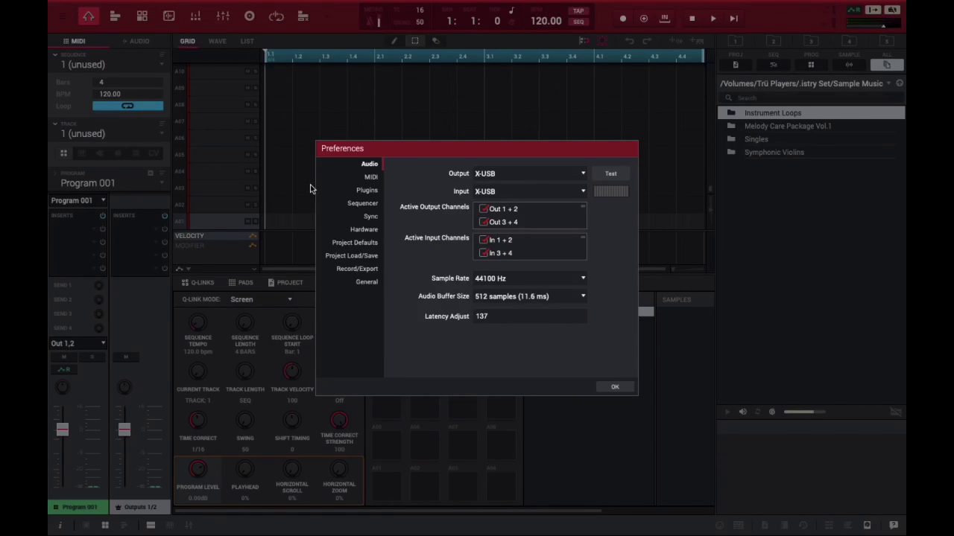
left_click(367, 191)
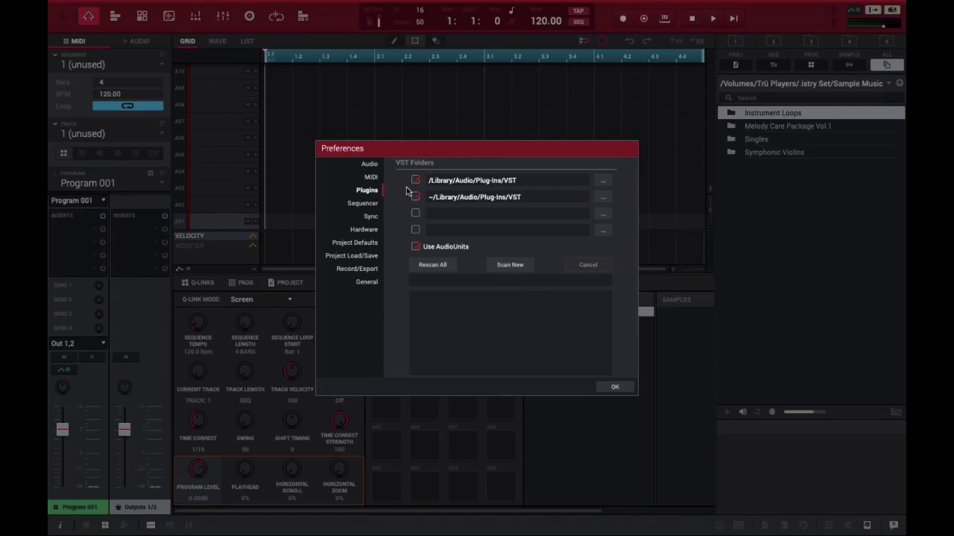
left_click(432, 265)
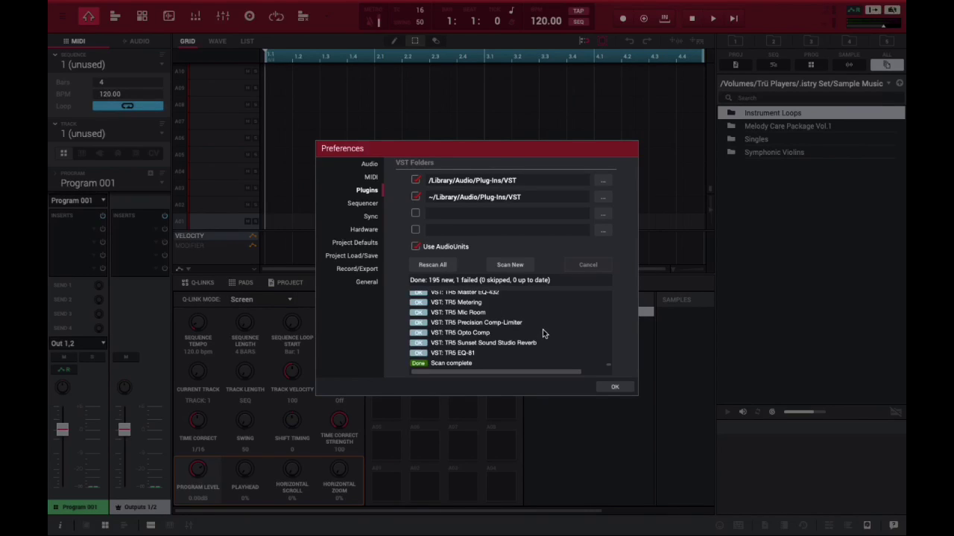
- Examine the plugin scan log for entries marked OK or failed, and close the preferences
scroll(543, 331, "up", 10)
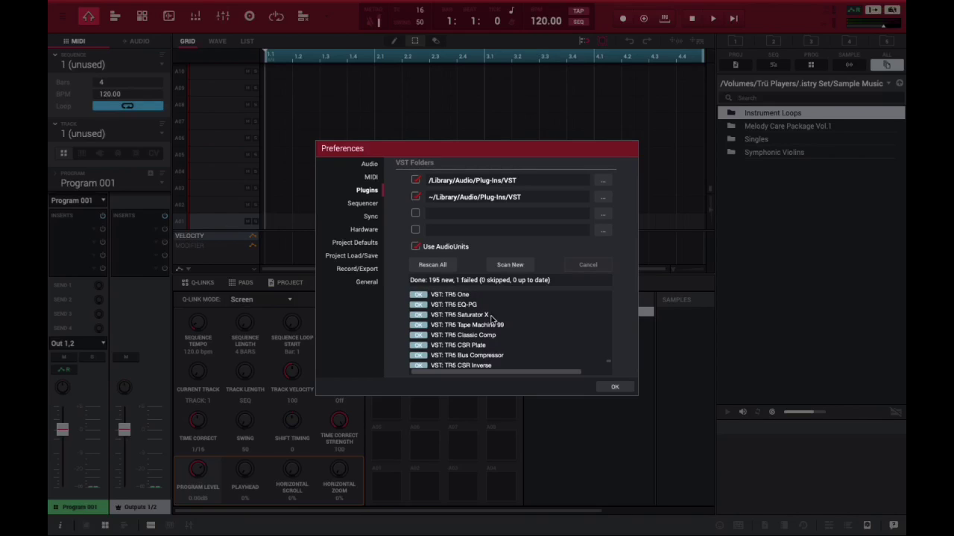
scroll(419, 337, "up", 2)
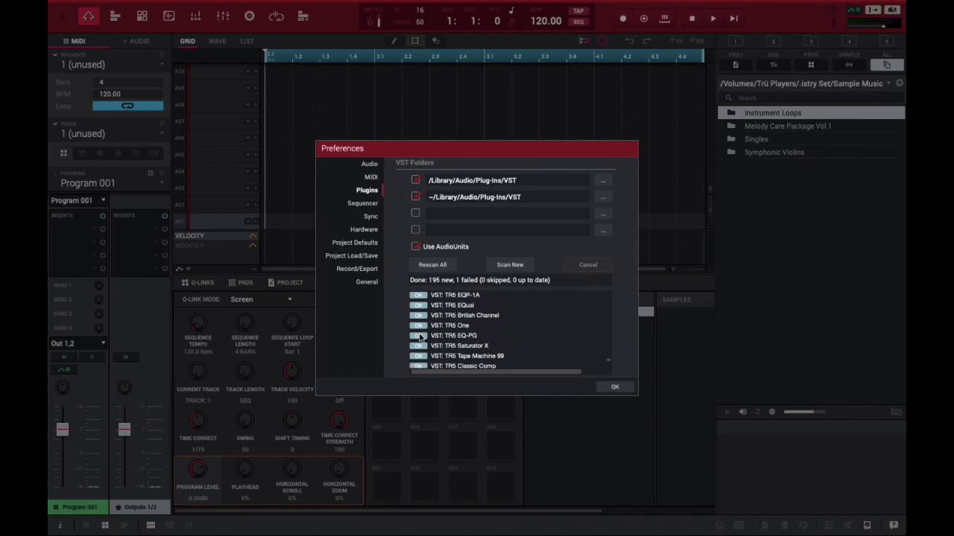
scroll(420, 338, "up", 5)
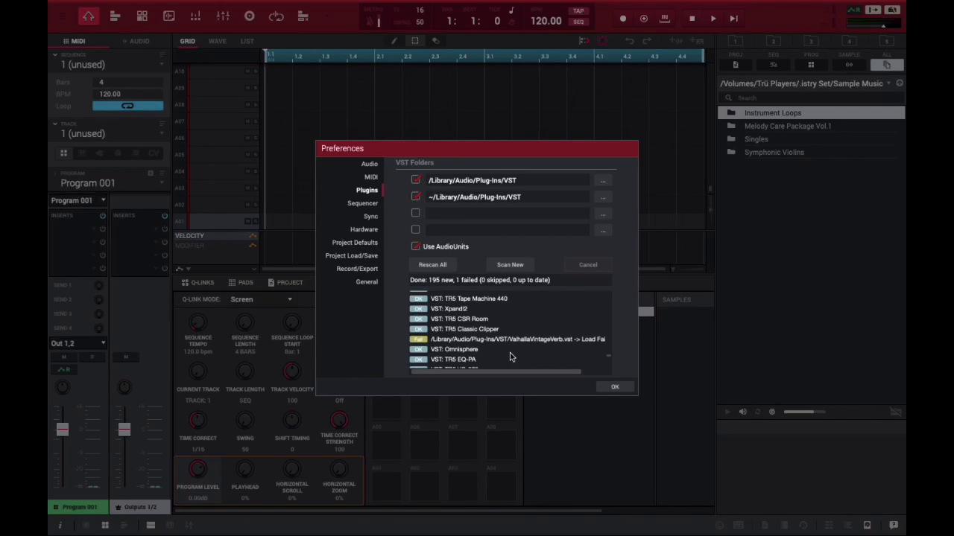
scroll(510, 353, "down", 5)
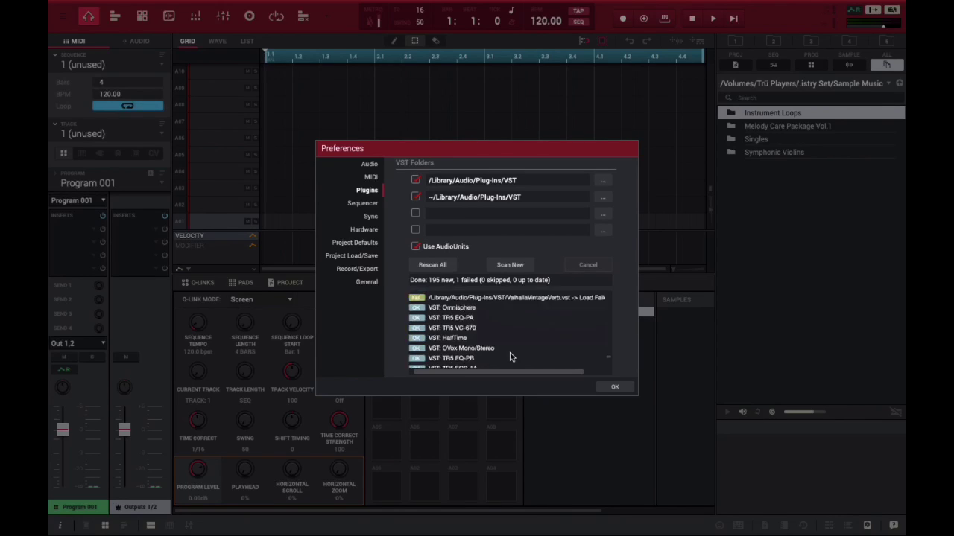
left_click(616, 388)
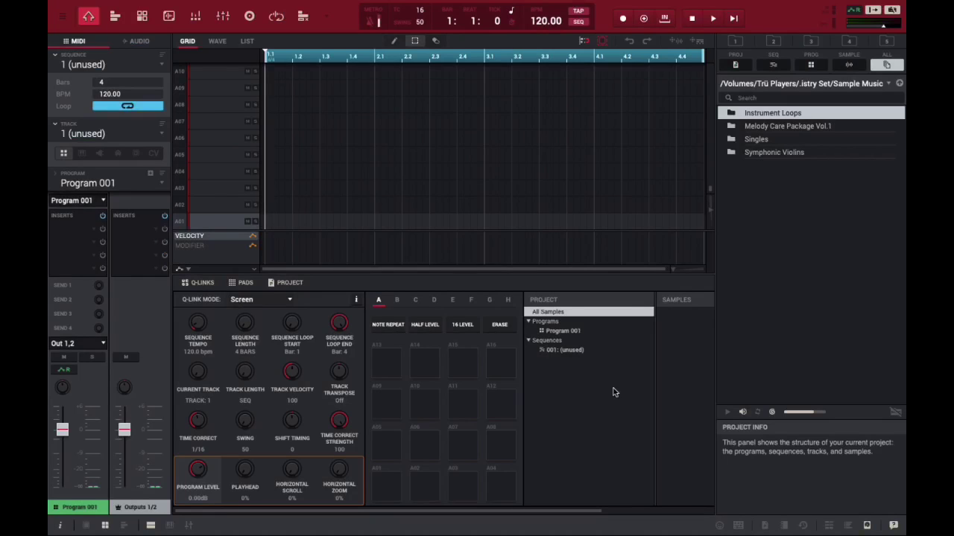
- Load the Valhalla DSP VST effect ValhallaVintageVerb into Program 001's first insert slot and view its interface
double_click(89, 227)
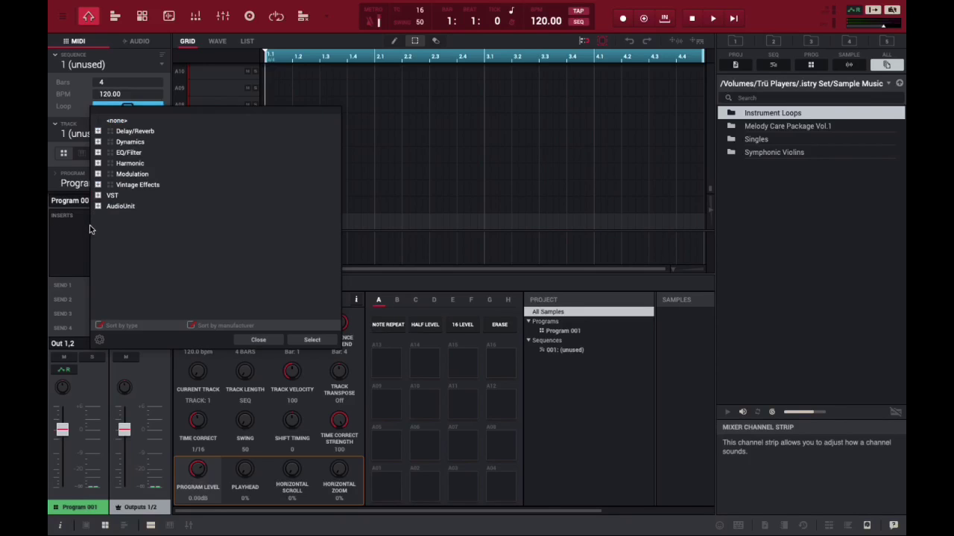
left_click(99, 196)
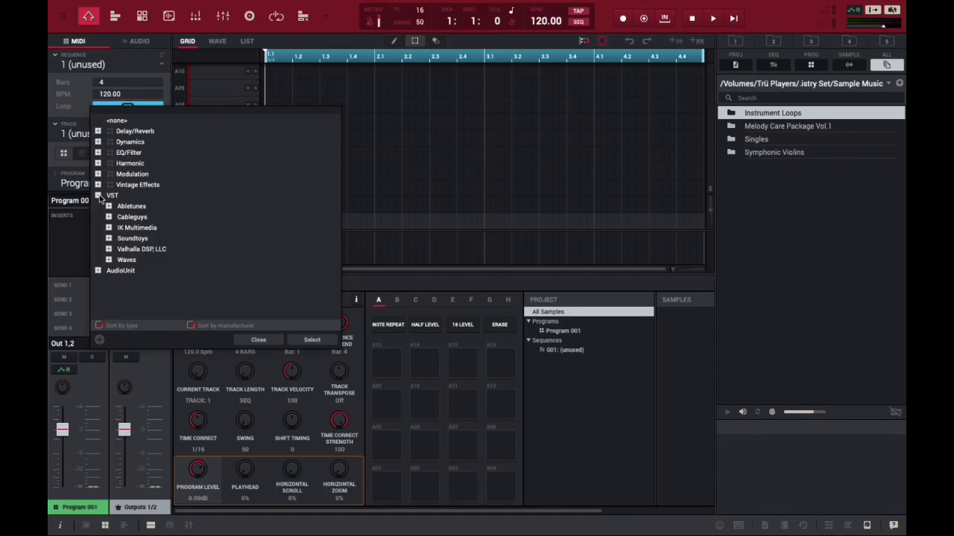
left_click(112, 250)
double_click(147, 260)
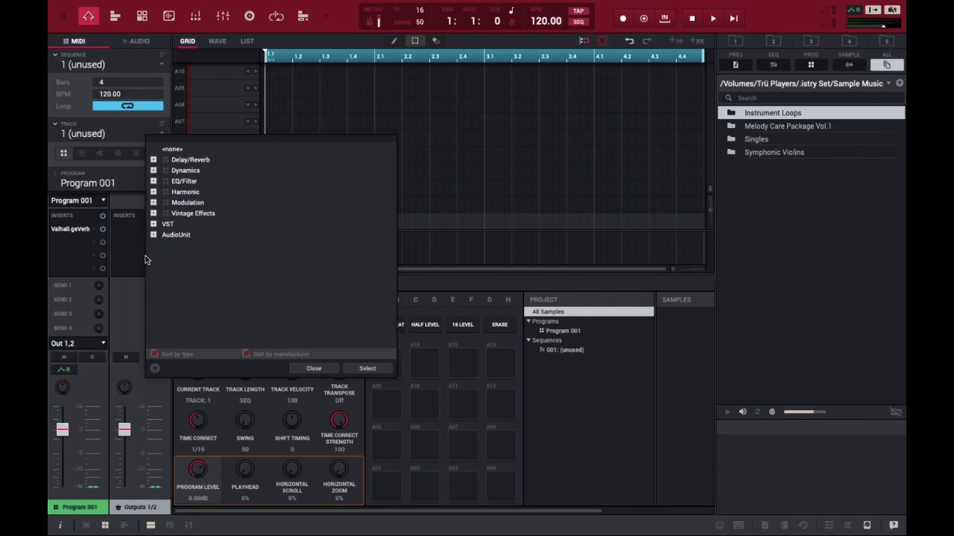
left_click(314, 368)
double_click(79, 229)
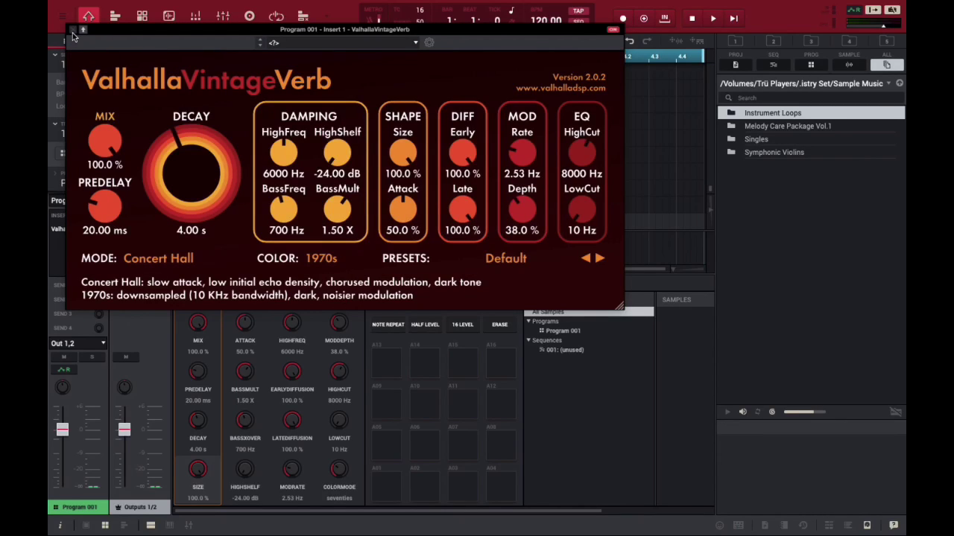
left_click(73, 33)
- Examine the effects offered for the second insert slot, including Dynamics and the Soundtoys and IK Multimedia VSTs, without loading one
double_click(88, 243)
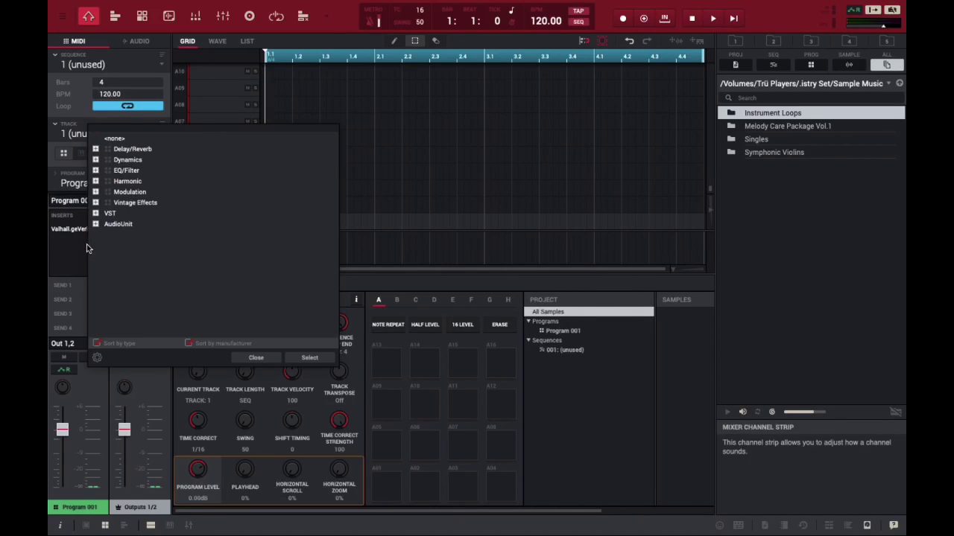
left_click(97, 160)
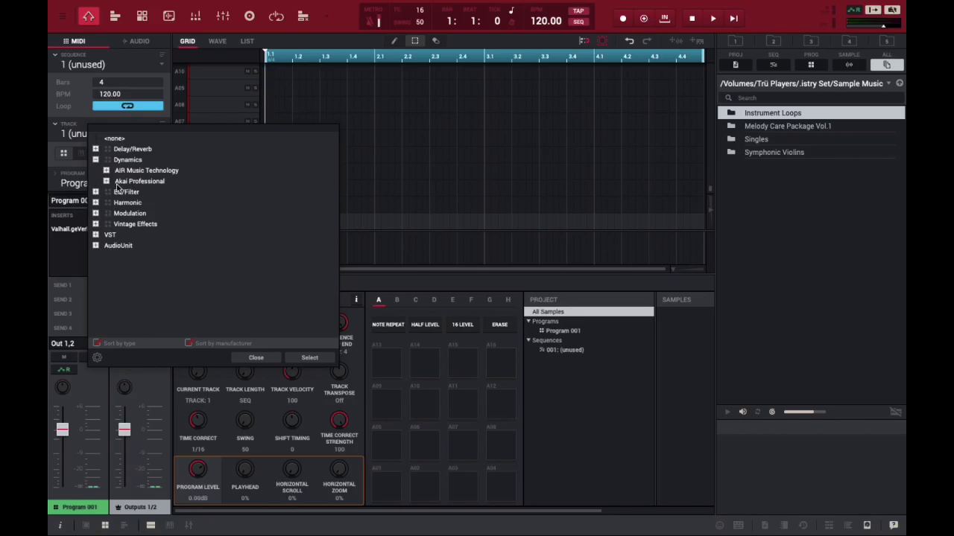
left_click(95, 159)
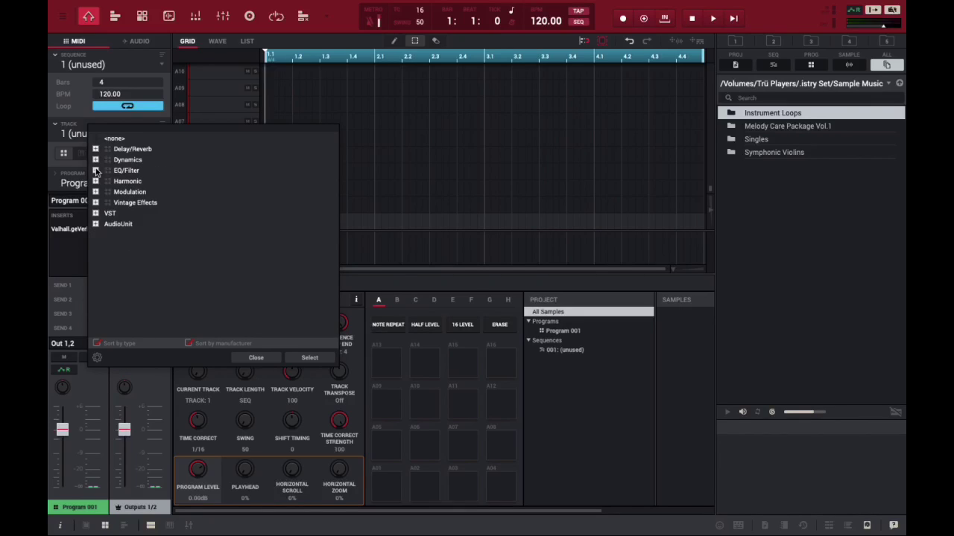
left_click(95, 213)
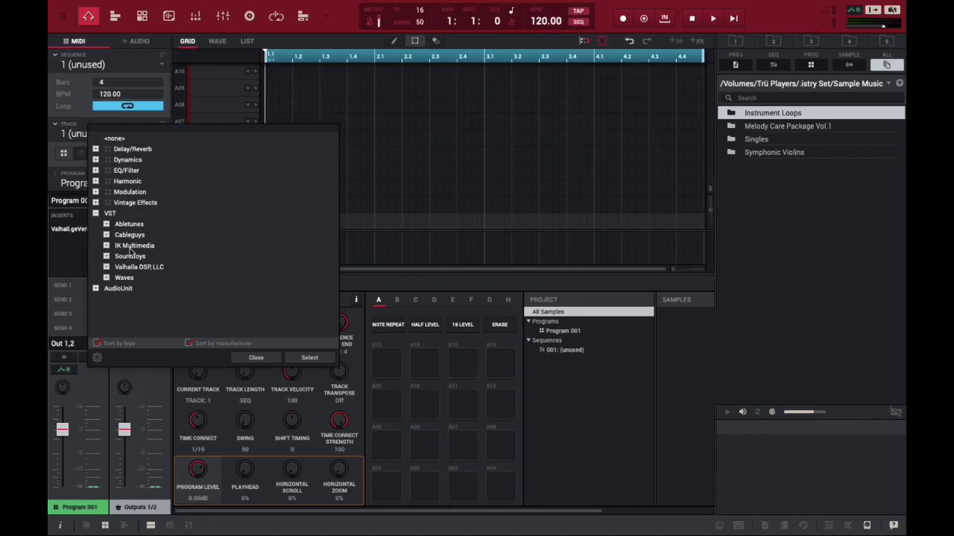
left_click(106, 256)
scroll(137, 283, "down", 2)
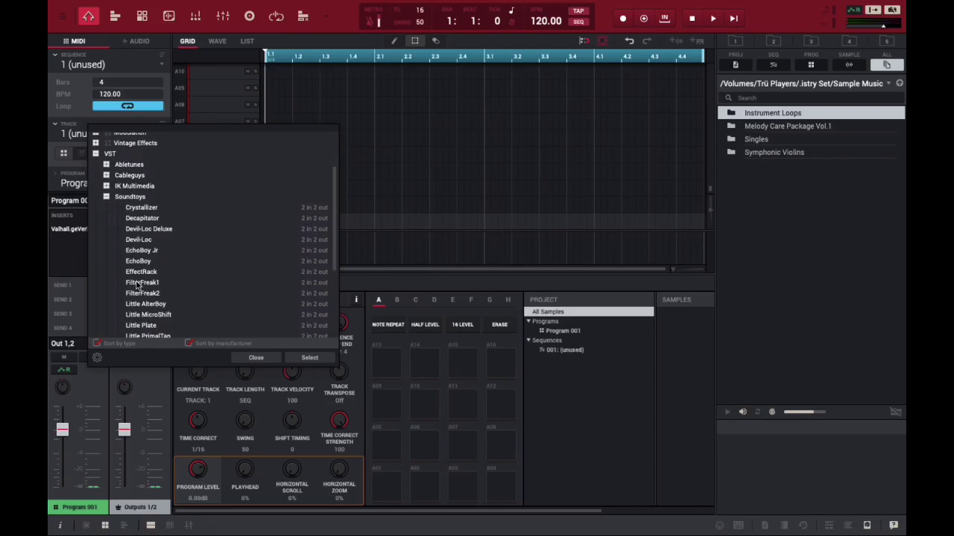
left_click(106, 197)
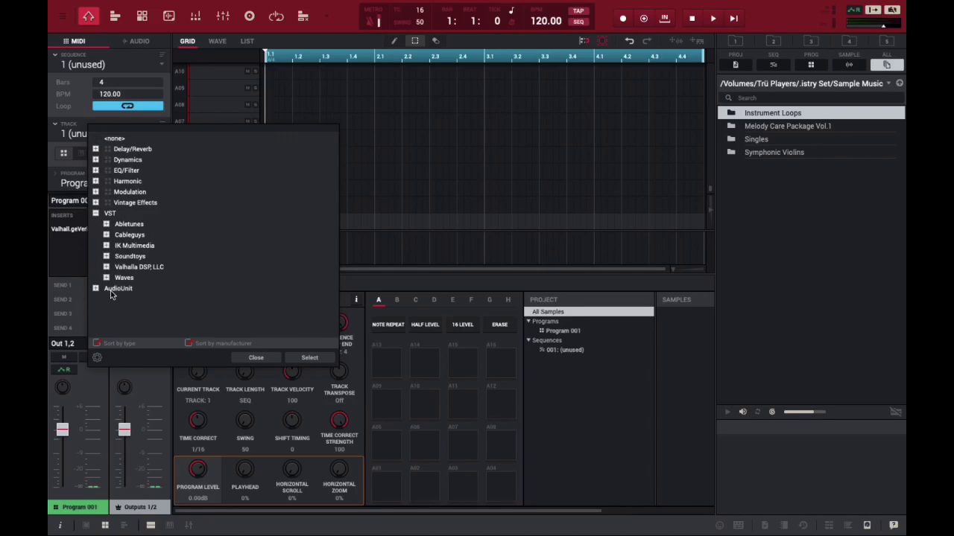
left_click(105, 246)
scroll(146, 276, "down", 2)
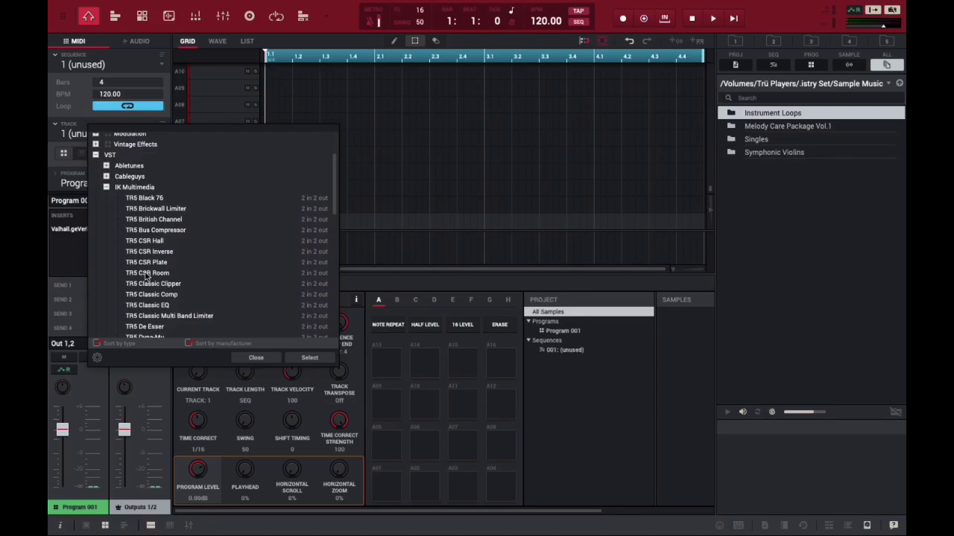
left_click(256, 358)
- Remove ValhallaVintageVerb from Program 001's first insert slot
left_click(94, 231)
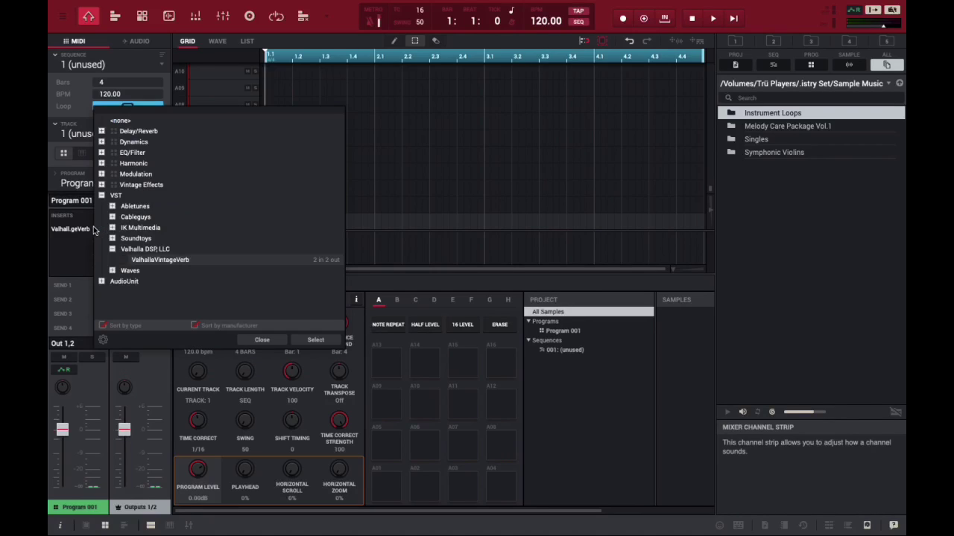
double_click(121, 121)
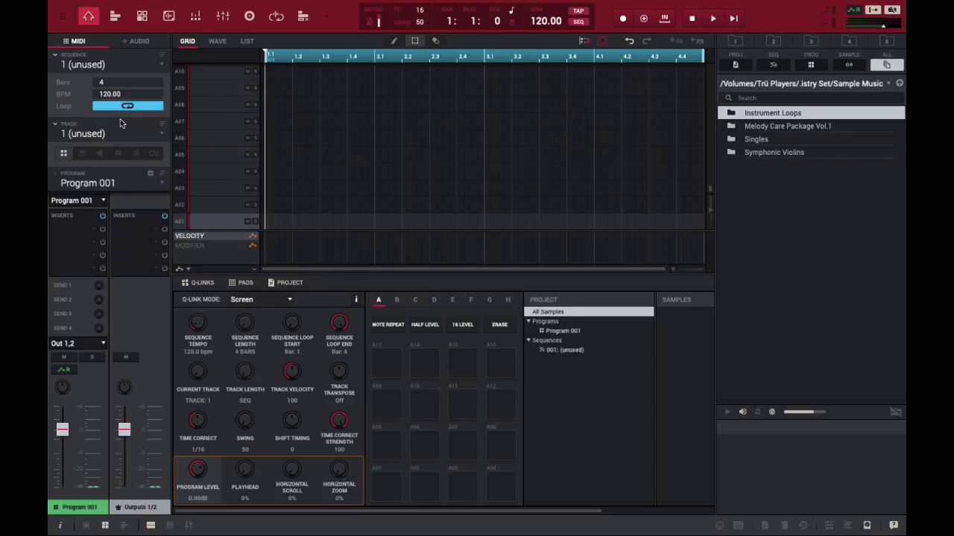
- Change track 1 to a plugin track and examine its VST instruments from AIR Music Technology, LennarDigital and Spectrasonics
left_click(100, 154)
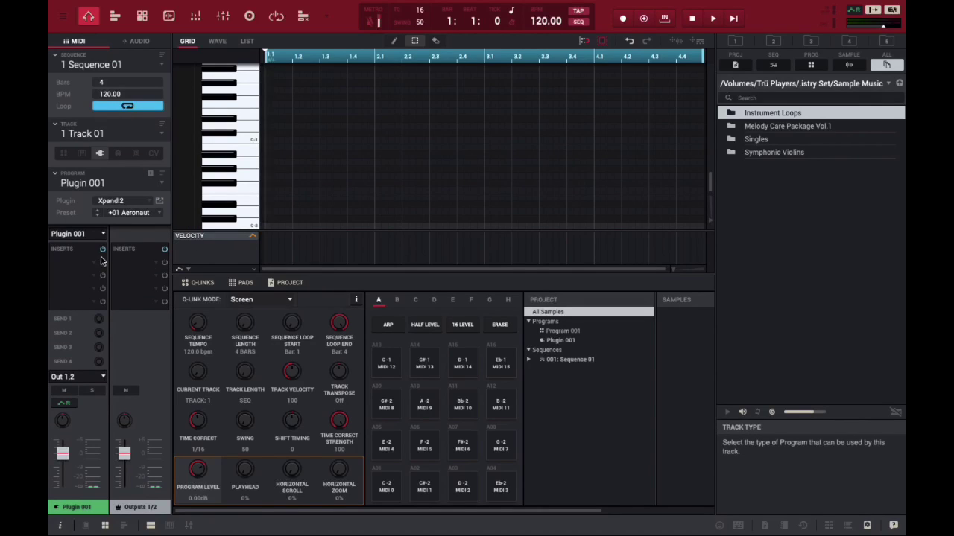
left_click(156, 202)
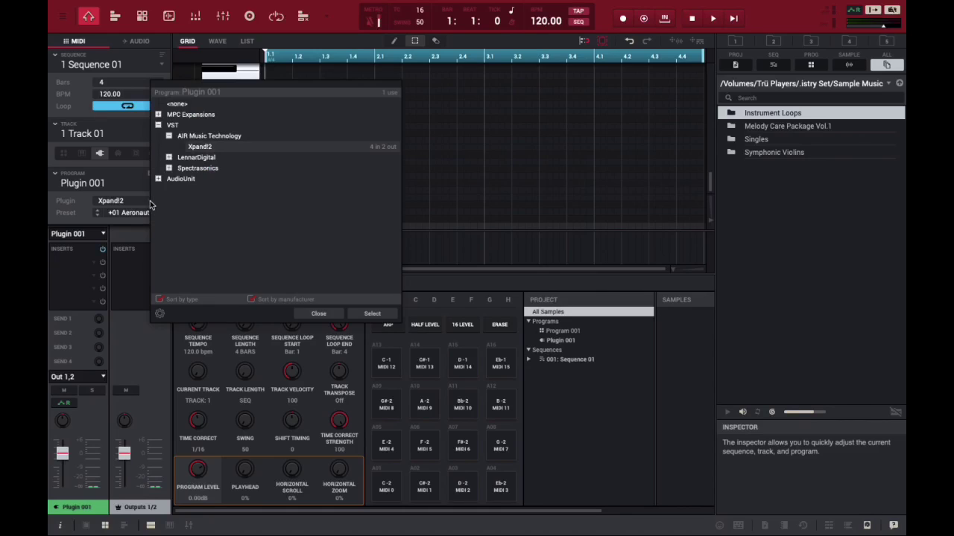
left_click(167, 137)
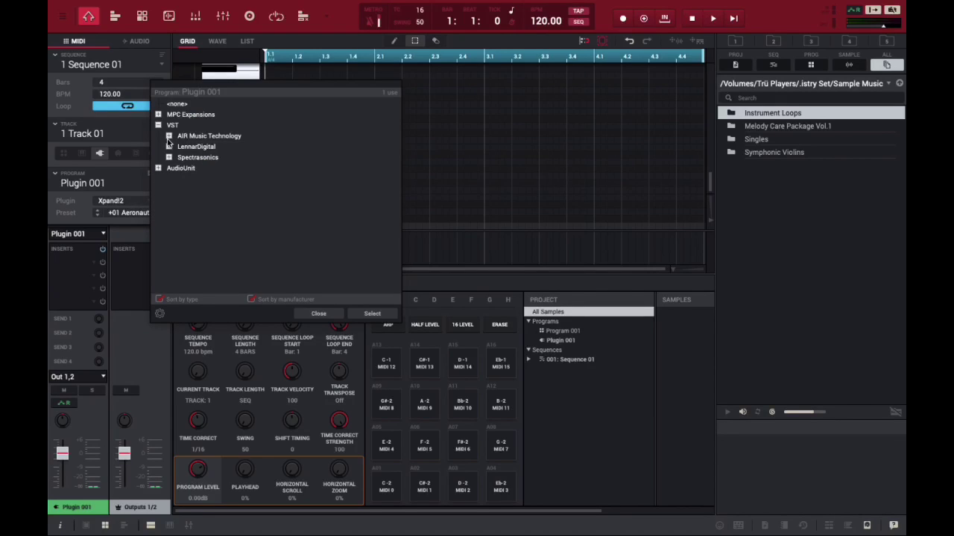
left_click(168, 137)
left_click(168, 137)
left_click(168, 146)
left_click(168, 146)
left_click(168, 158)
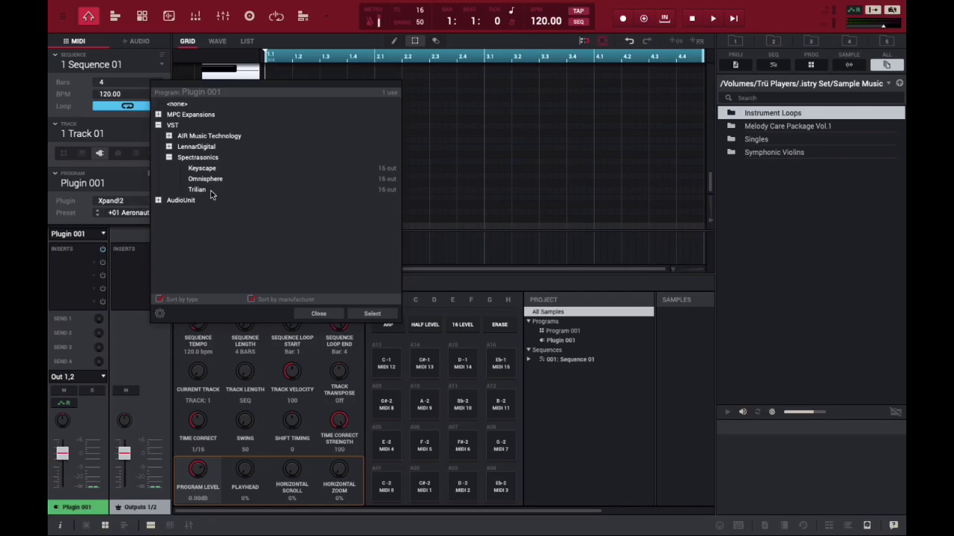
- Examine the AudioUnit manufacturers and the AIR Music Technology instruments under MPC Expansions, keeping Xpand!2 as the track's plugin
left_click(159, 201)
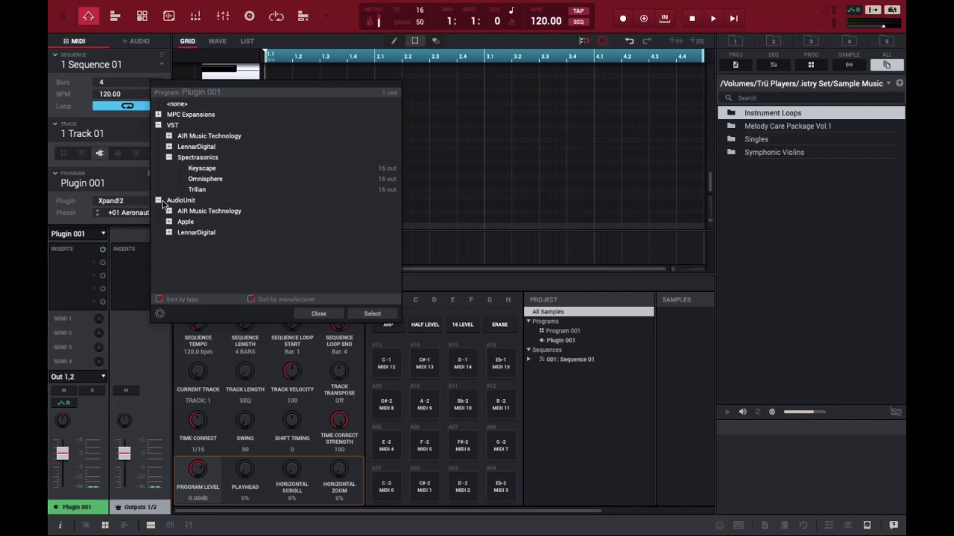
left_click(159, 201)
left_click(169, 158)
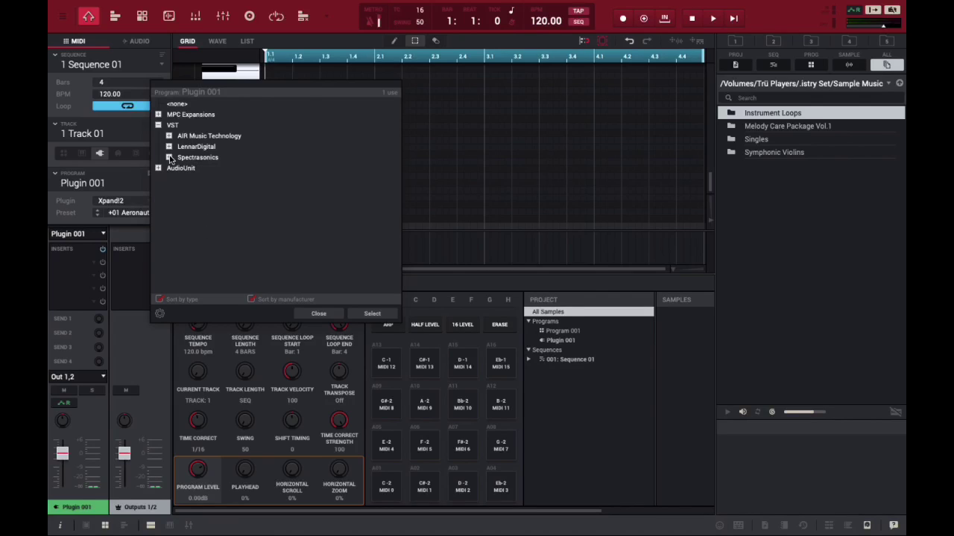
left_click(158, 125)
left_click(158, 115)
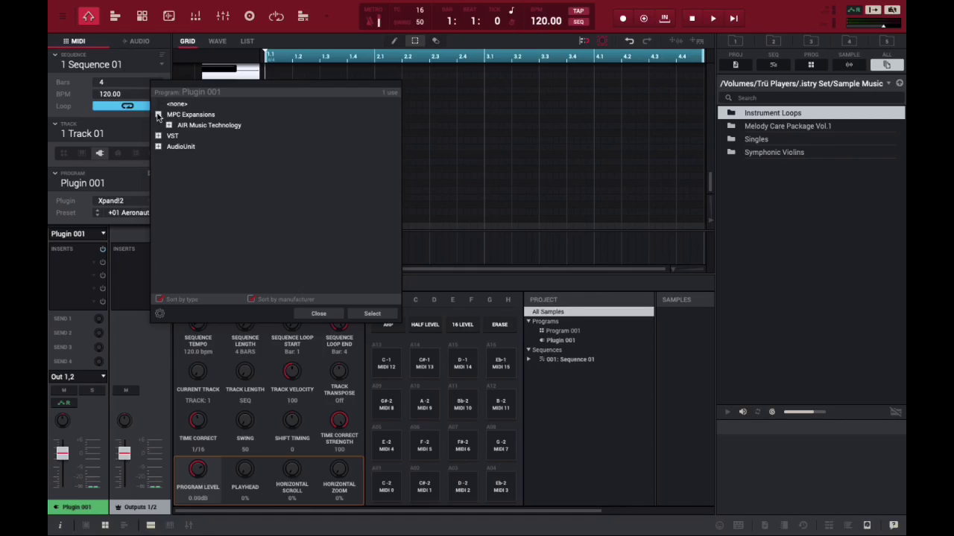
left_click(169, 125)
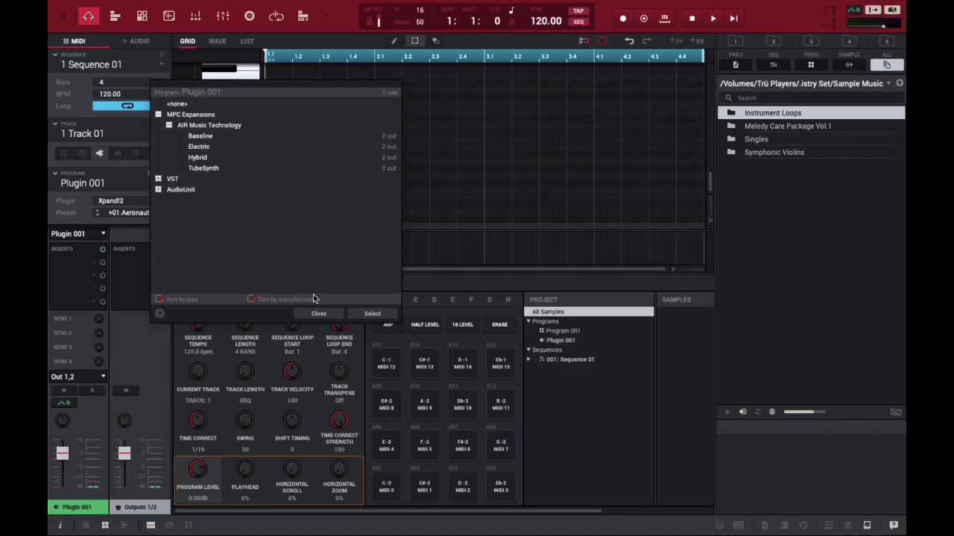
left_click(318, 313)
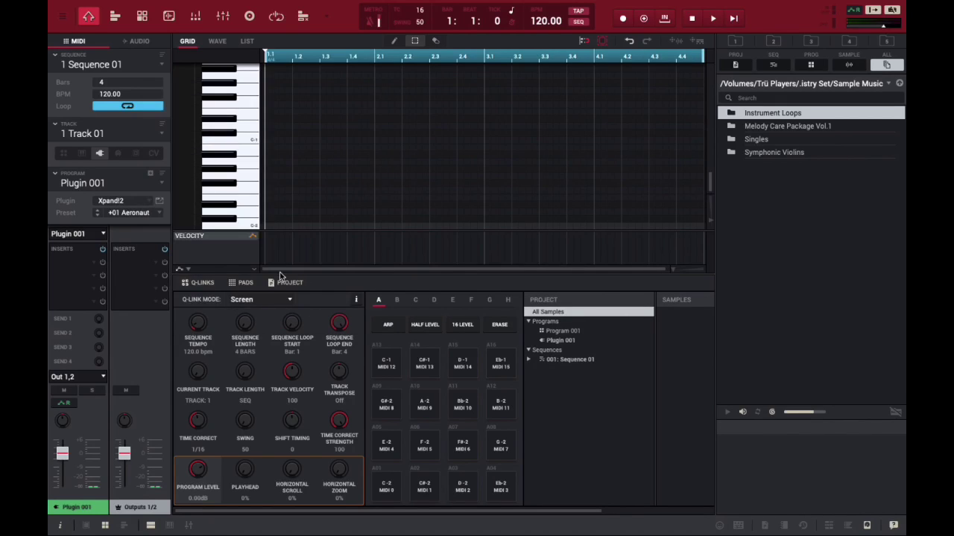
left_click(155, 202)
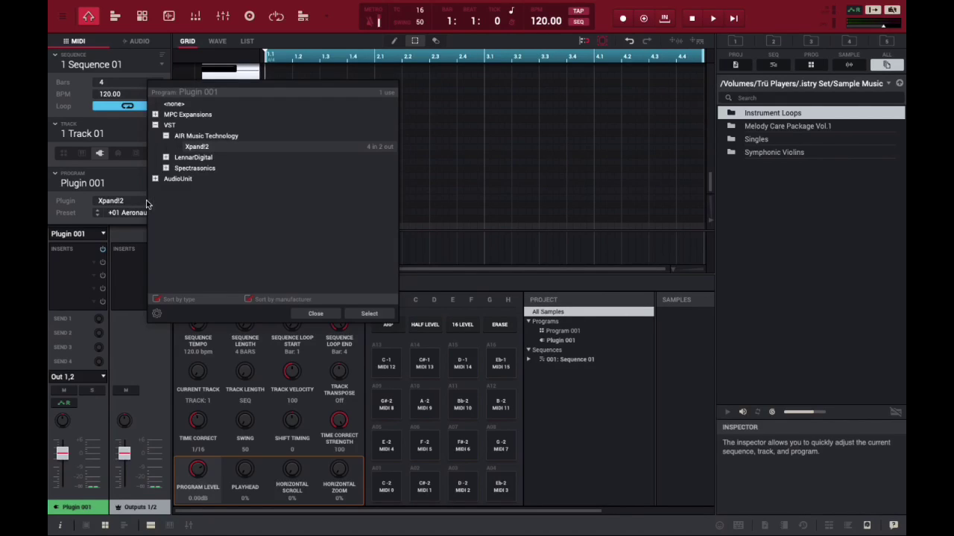
left_click(313, 315)
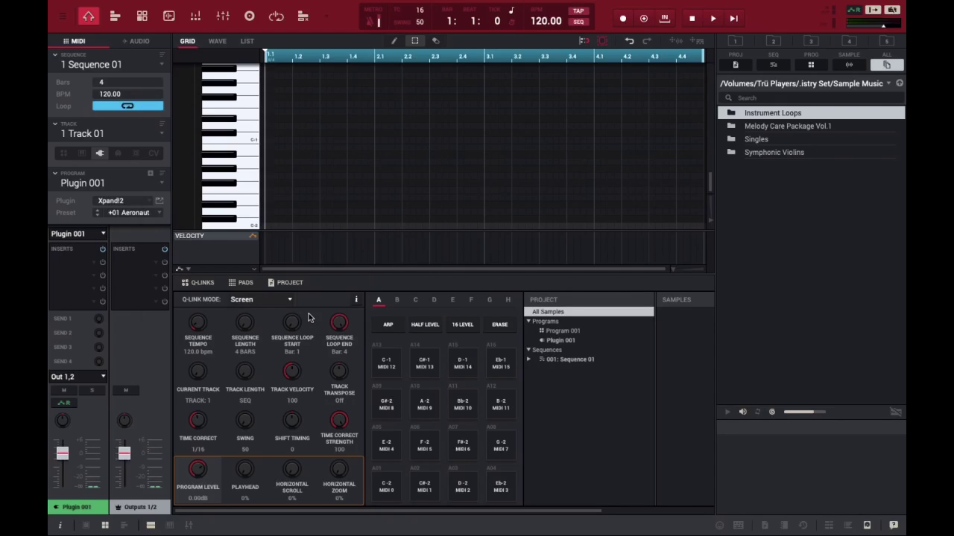
- Set the Xpand!2 preset to +20 Spooky
left_click(160, 216)
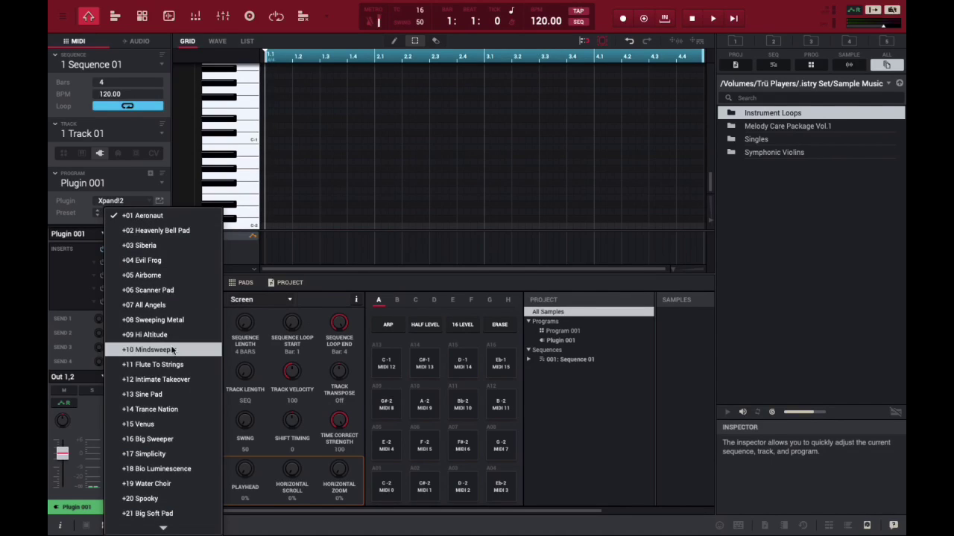
scroll(181, 470, "down", 5)
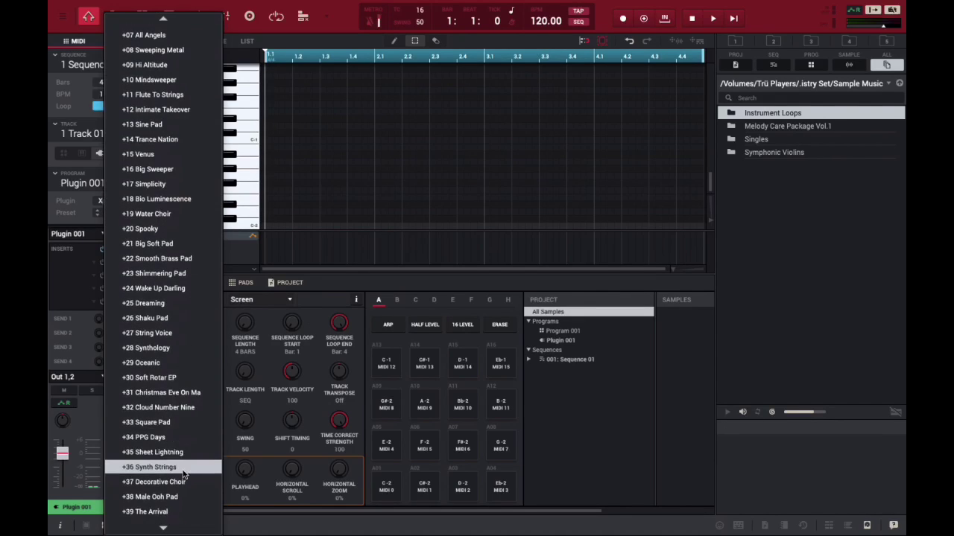
left_click(174, 230)
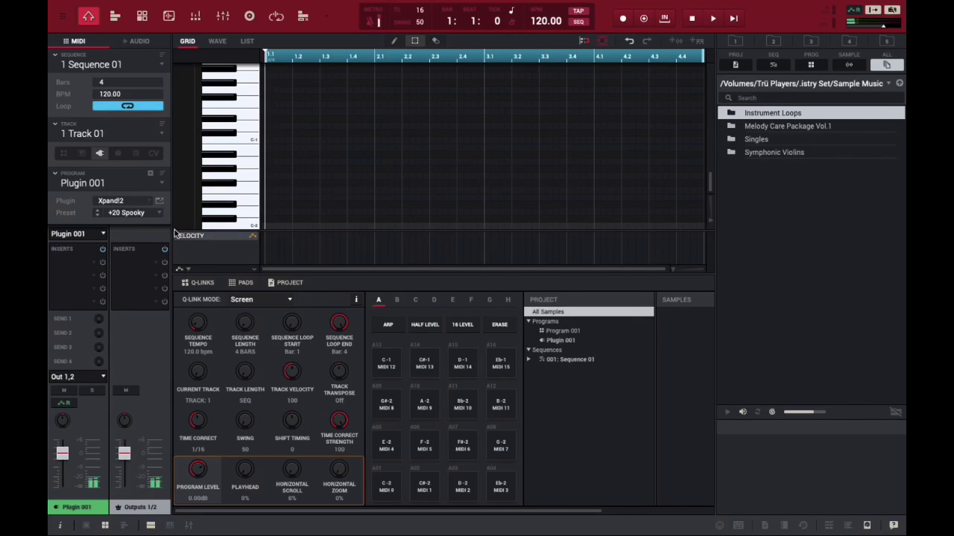